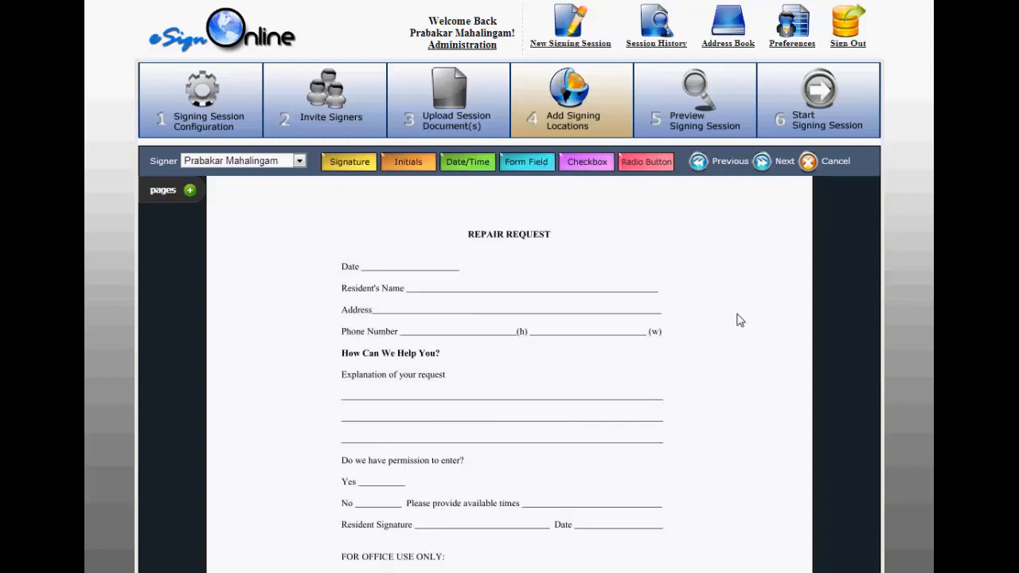
- Add a radio button group with 2 options at the Yes line of the permission-to-enter question
{"action": "scroll", "coordinate": [739, 320], "scroll_direction": "down", "scroll_amount": 3}
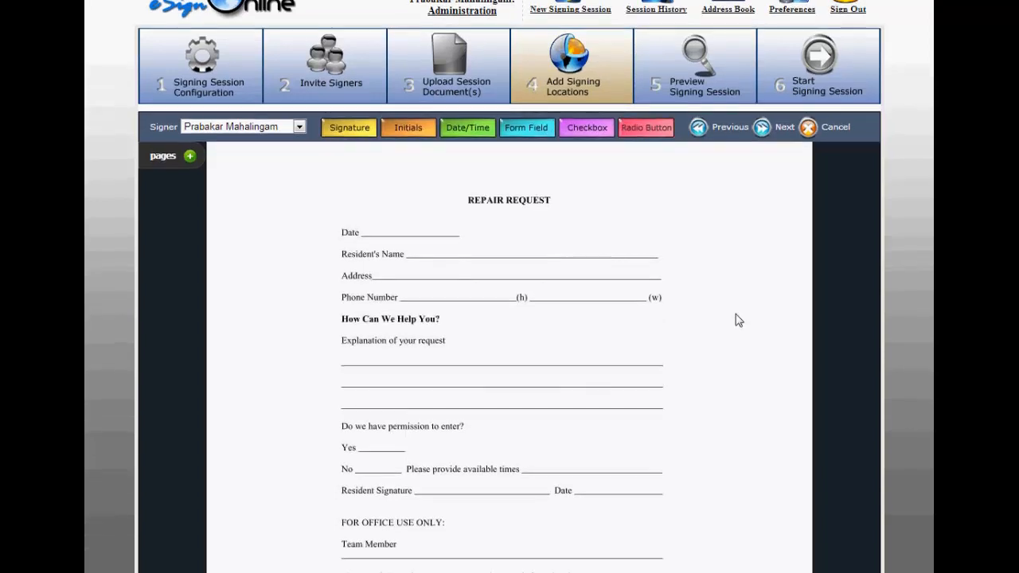
{"action": "scroll", "coordinate": [739, 320], "scroll_direction": "down", "scroll_amount": 3}
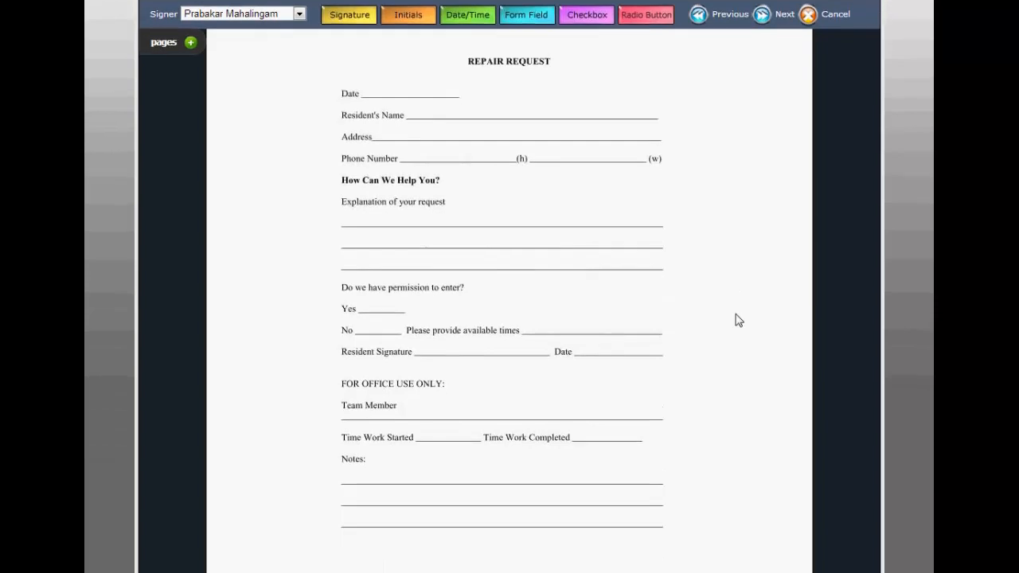
{"action": "scroll", "coordinate": [738, 320], "scroll_direction": "down", "scroll_amount": 1}
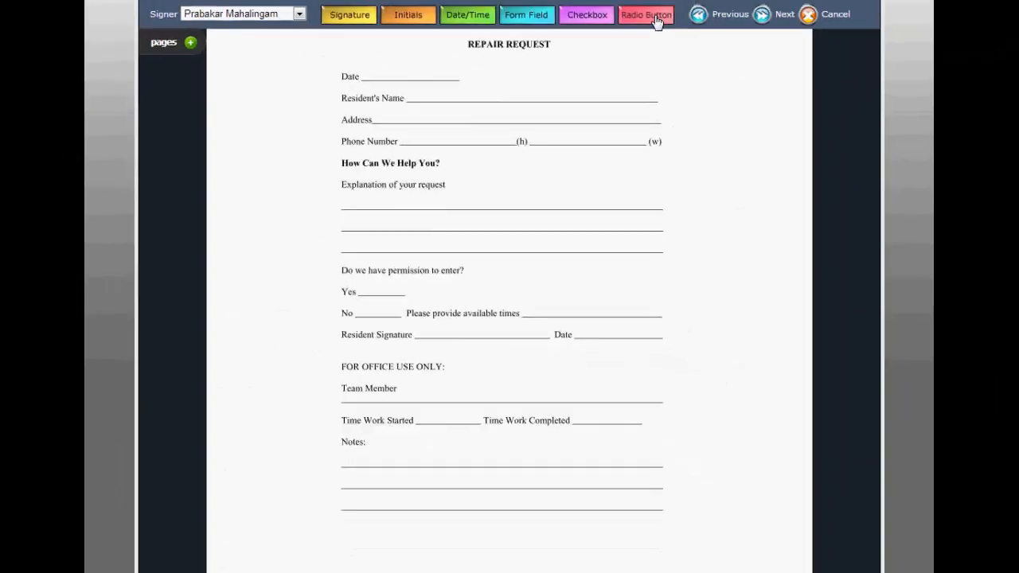
{"action": "left_click_drag", "start_coordinate": [658, 23], "coordinate": [362, 493]}
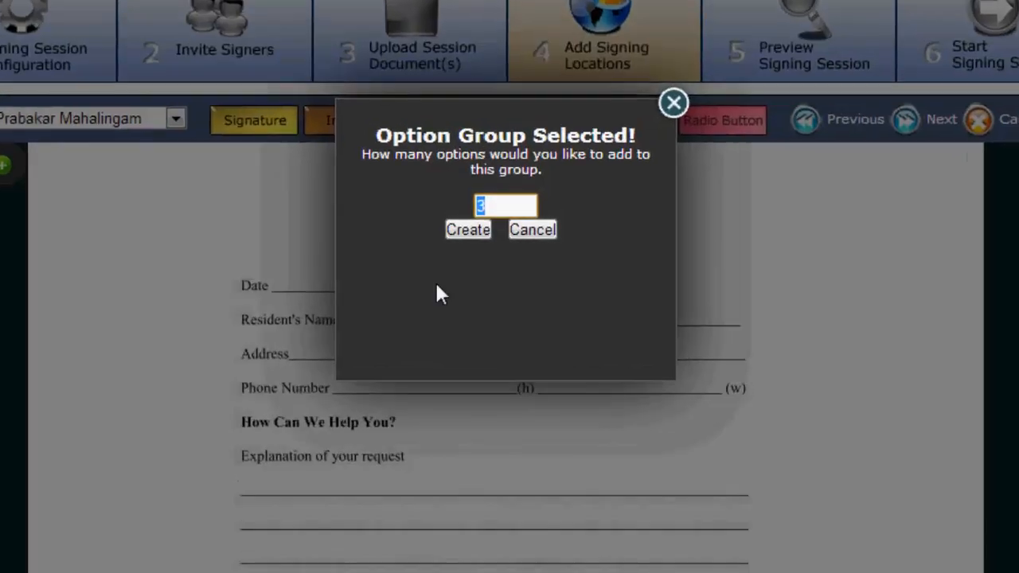
{"action": "type", "text": "2"}
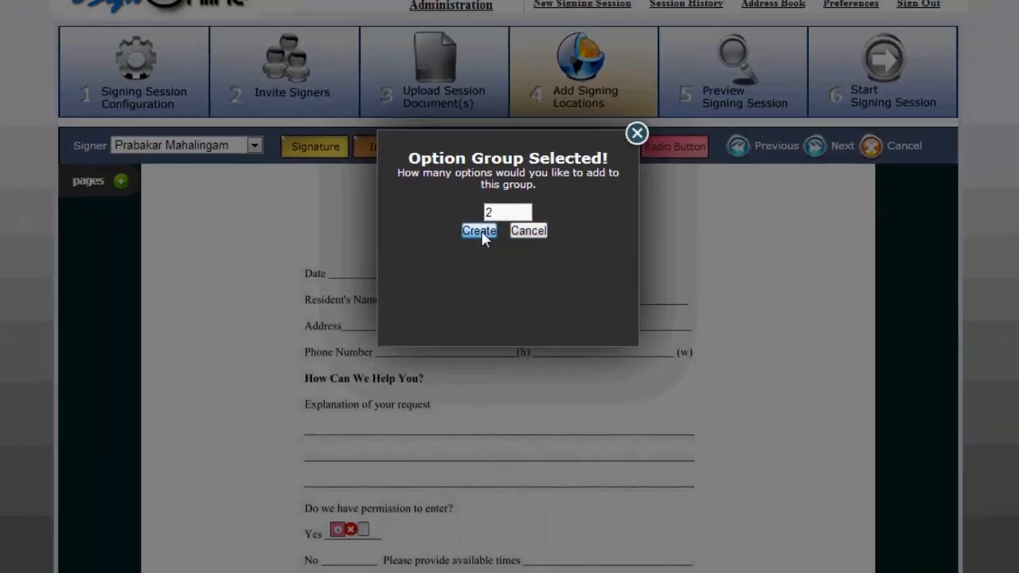
{"action": "left_click", "coordinate": [472, 232]}
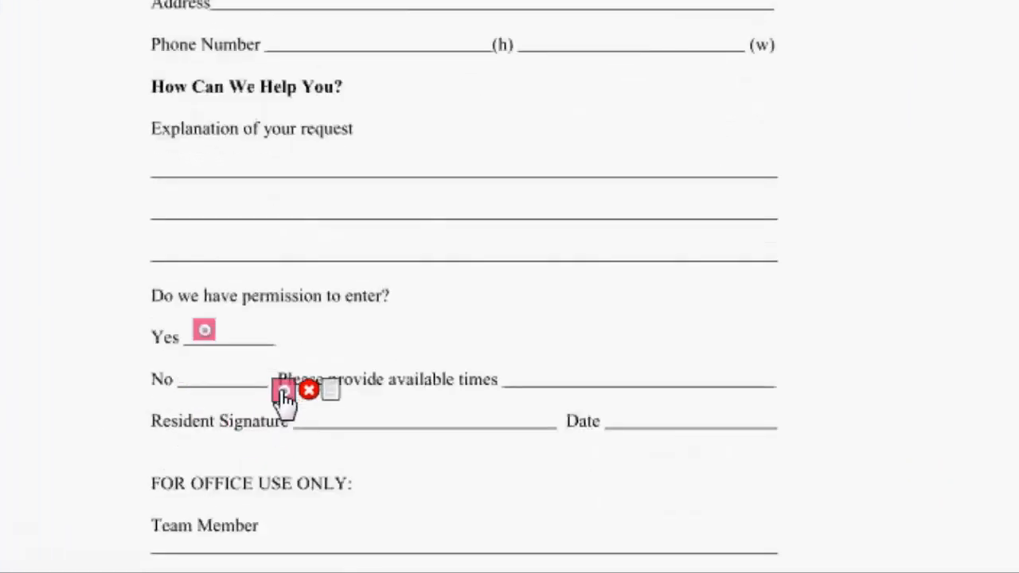
- Position the group's first radio button on the Yes line and the second on the No line
{"action": "left_click_drag", "start_coordinate": [285, 399], "coordinate": [300, 330]}
{"action": "mouse_move", "coordinate": [205, 327]}
{"action": "left_mouse_down"}
{"action": "mouse_move", "coordinate": [216, 322]}
{"action": "mouse_move", "coordinate": [207, 331]}
{"action": "left_mouse_up"}
{"action": "left_click_drag", "start_coordinate": [297, 327], "coordinate": [209, 374]}
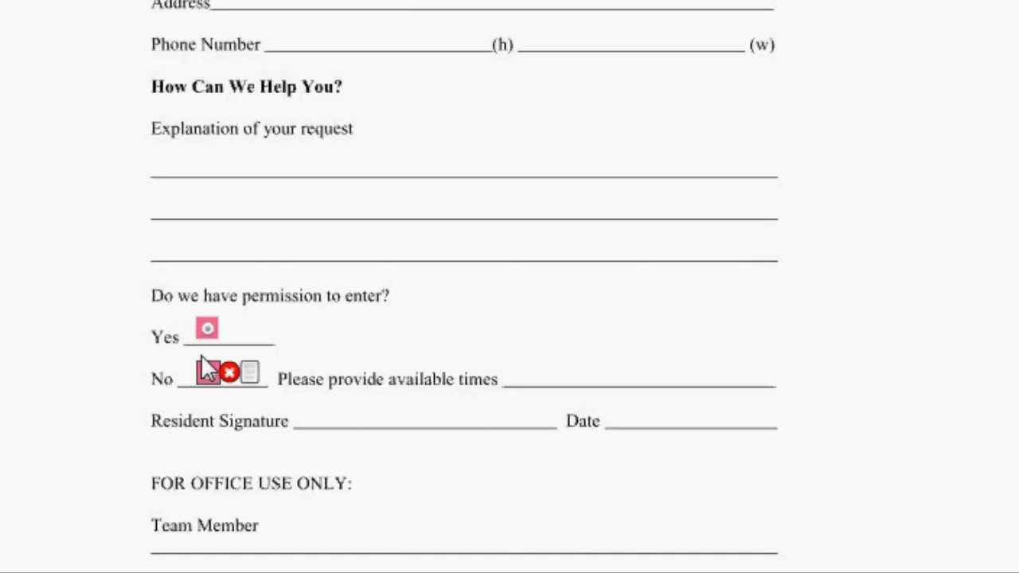
{"action": "mouse_move", "coordinate": [205, 330]}
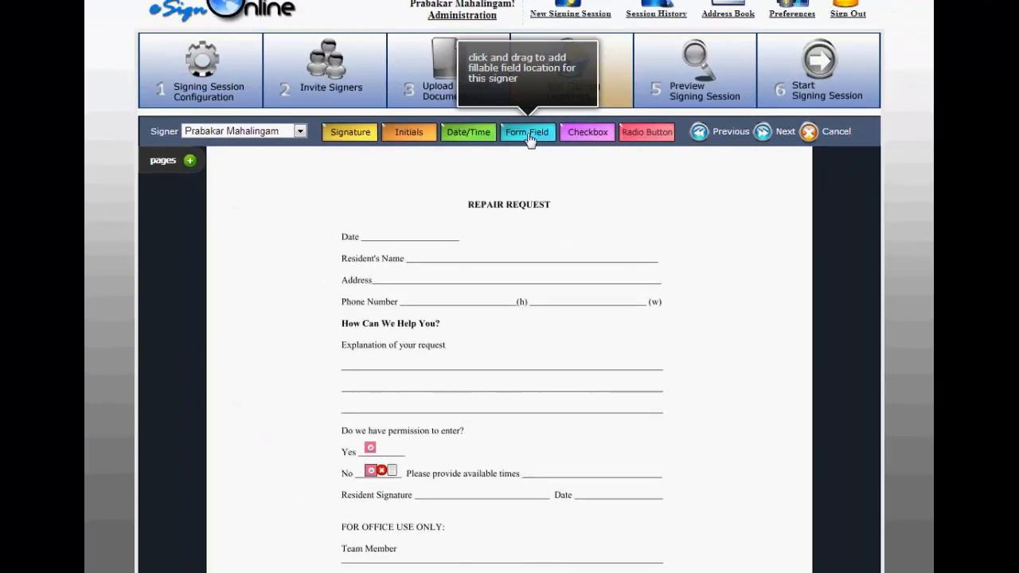
- Place a form field on the available times line and make it conditional on the No radio button, RB2
{"action": "left_click_drag", "start_coordinate": [526, 131], "coordinate": [526, 471]}
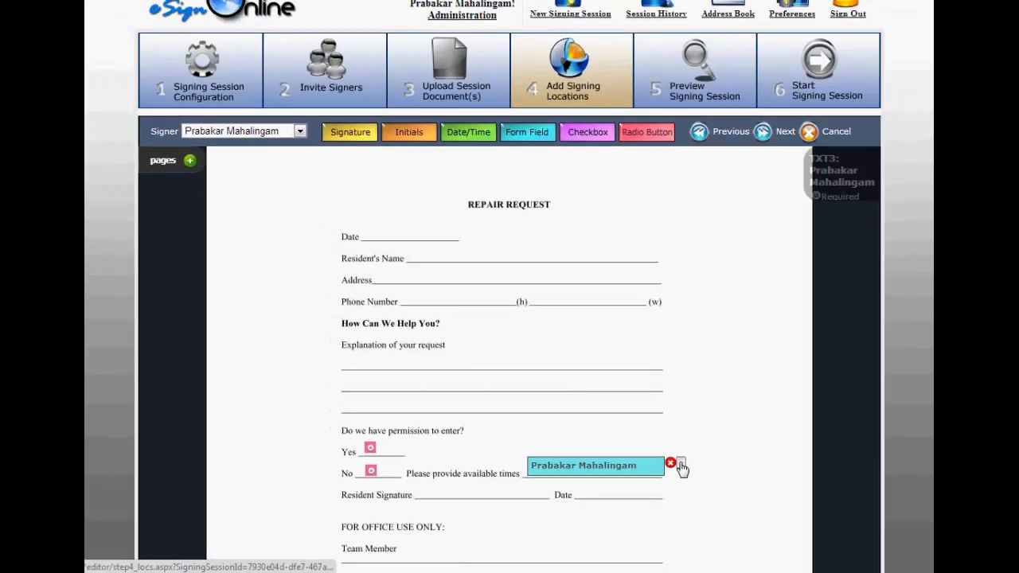
{"action": "left_click", "coordinate": [563, 428]}
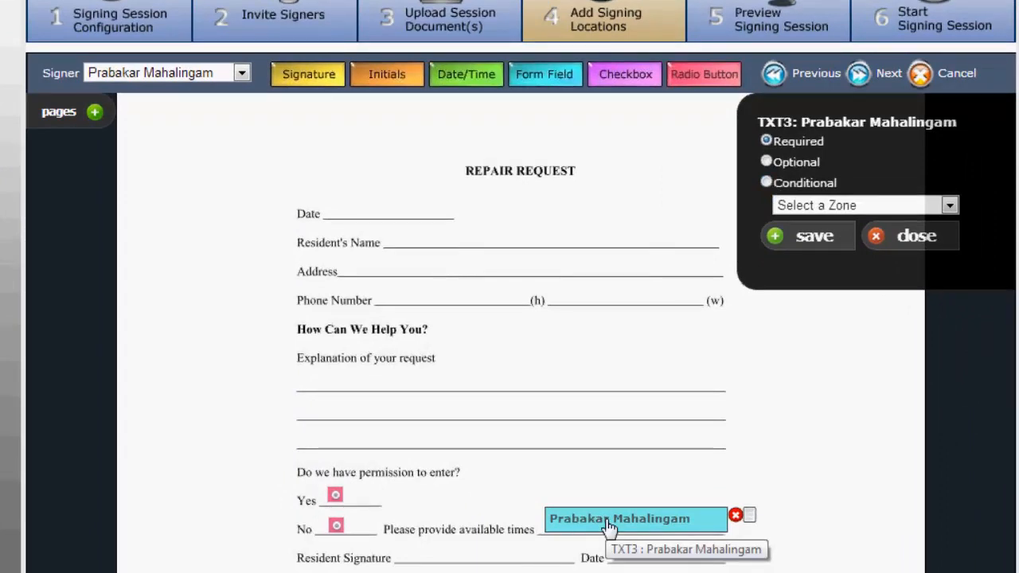
{"action": "left_click", "coordinate": [767, 182]}
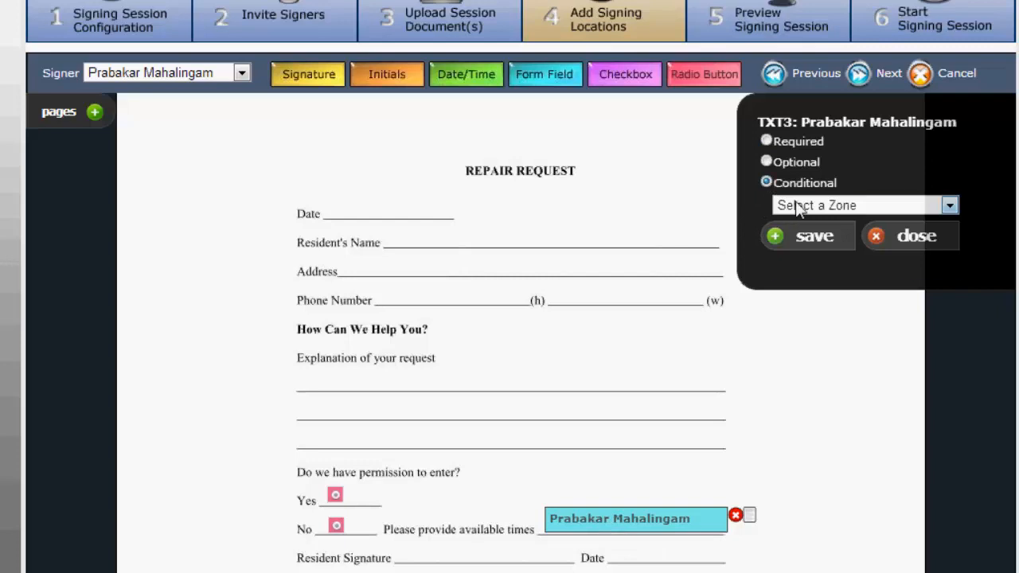
{"action": "left_click", "coordinate": [794, 204]}
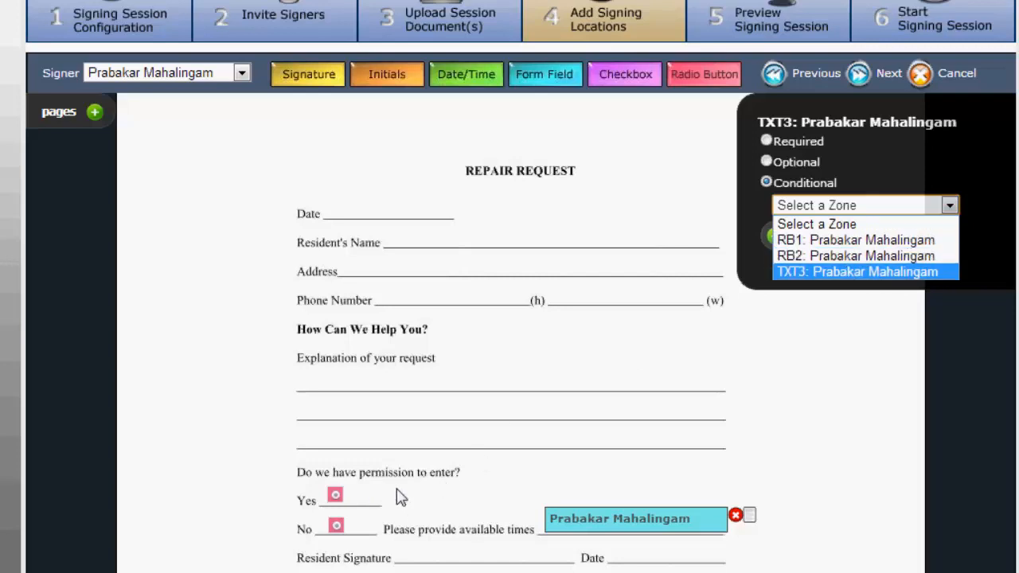
{"action": "left_click", "coordinate": [593, 374]}
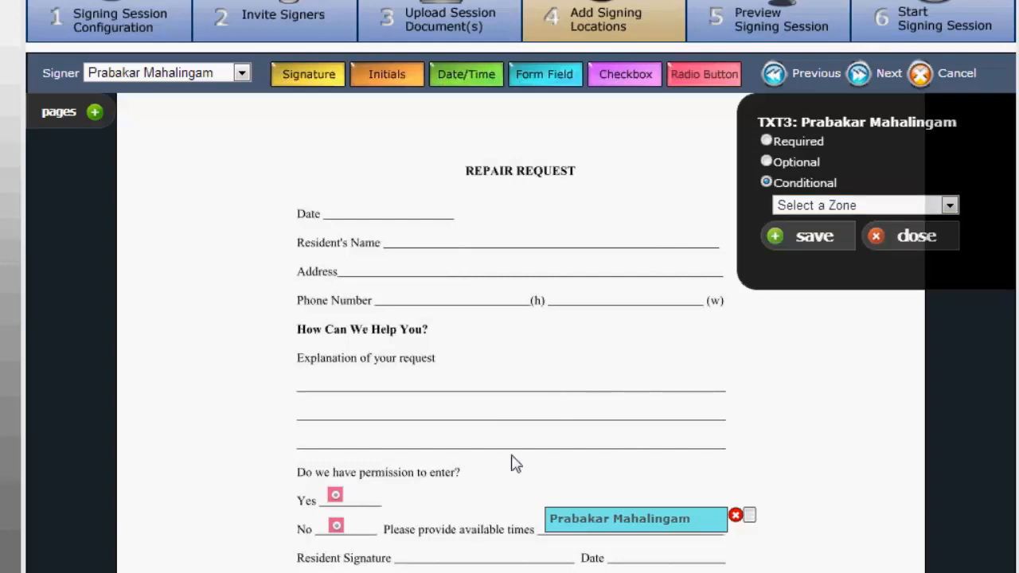
{"action": "mouse_move", "coordinate": [337, 500]}
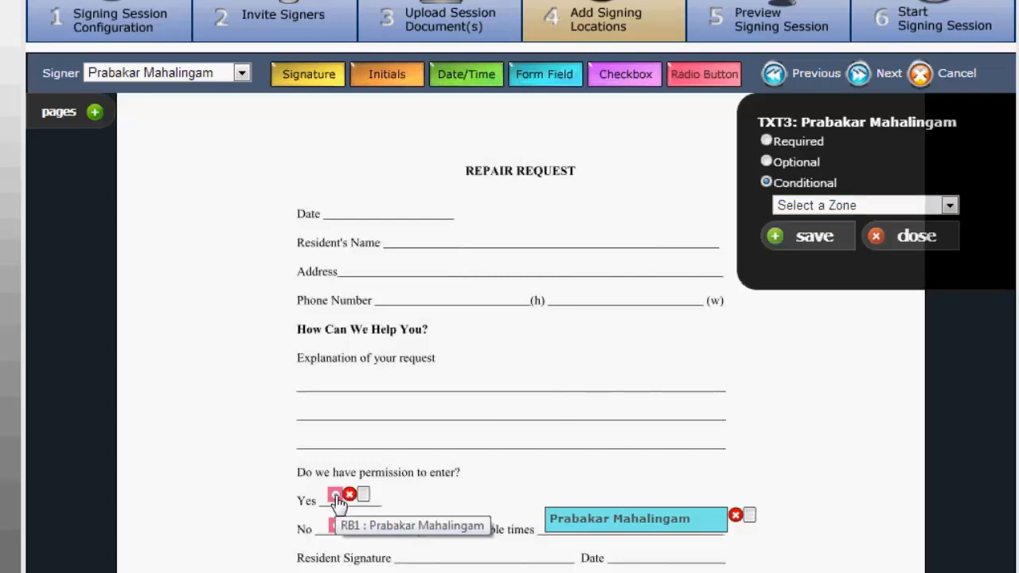
{"action": "mouse_move", "coordinate": [337, 527]}
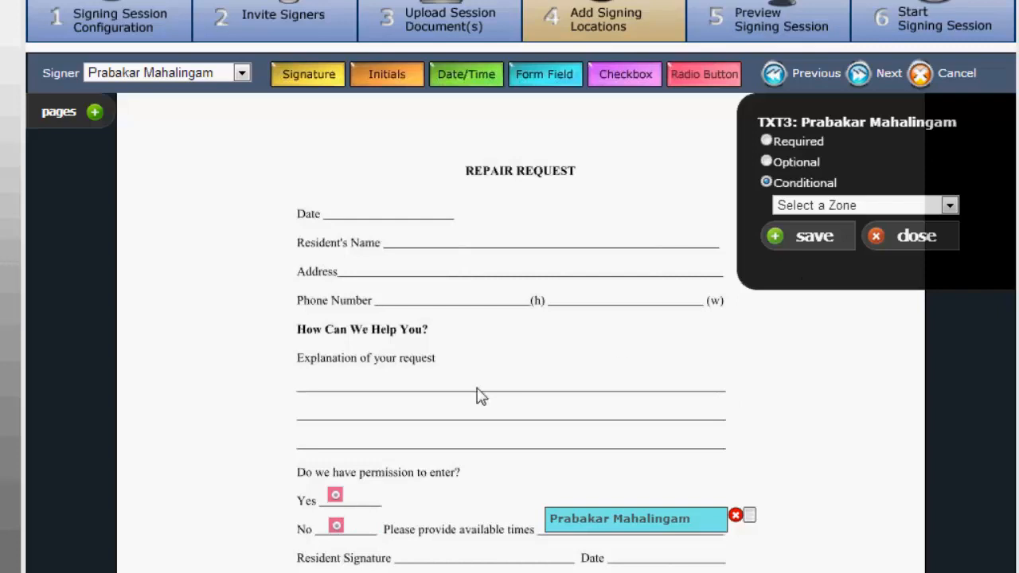
{"action": "left_click", "coordinate": [820, 206]}
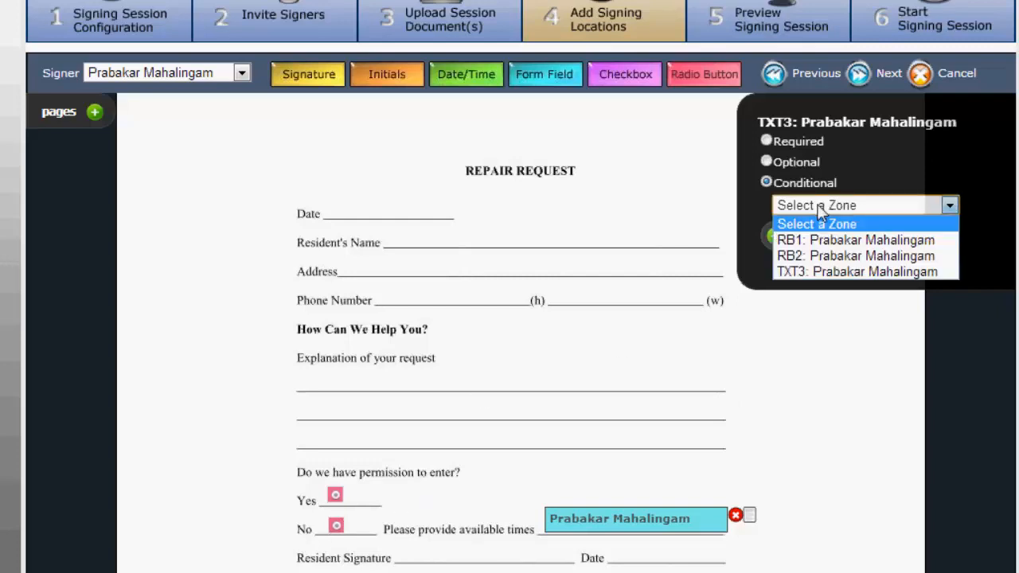
{"action": "left_click", "coordinate": [812, 256]}
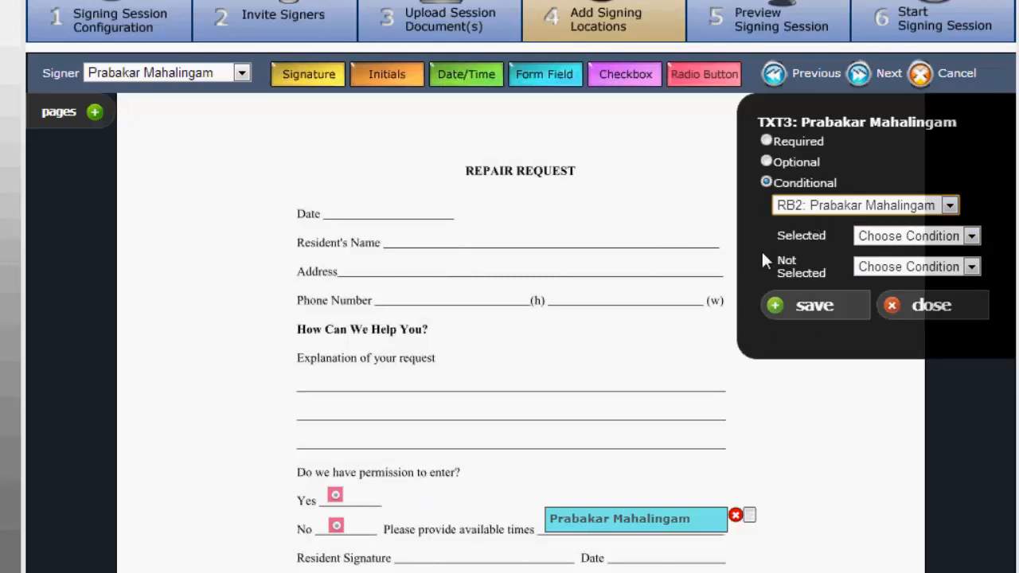
- Make the available times field Required when RB2 is selected and Hidden when not selected, and save the condition
{"action": "left_click", "coordinate": [905, 238]}
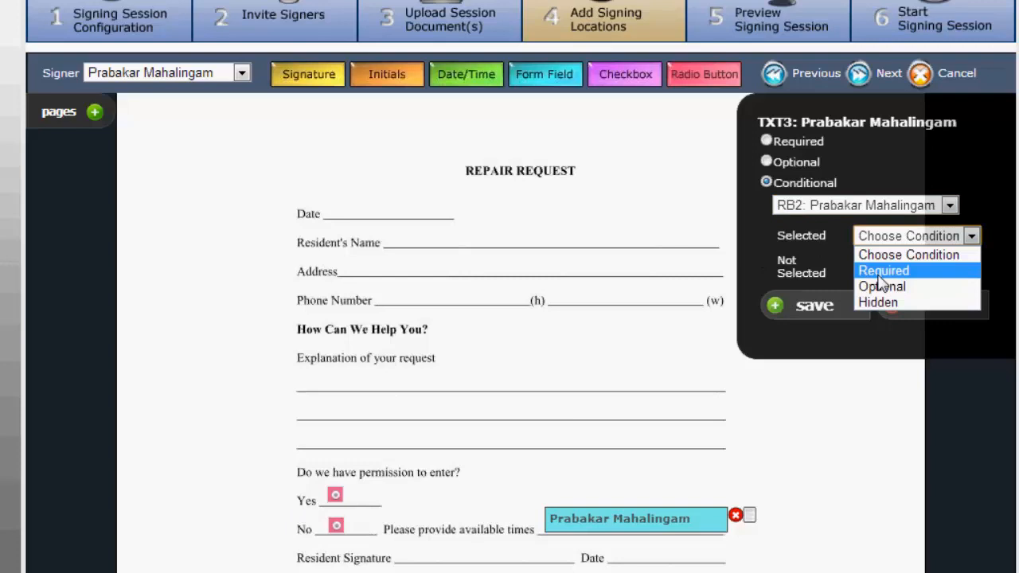
{"action": "left_click", "coordinate": [879, 275]}
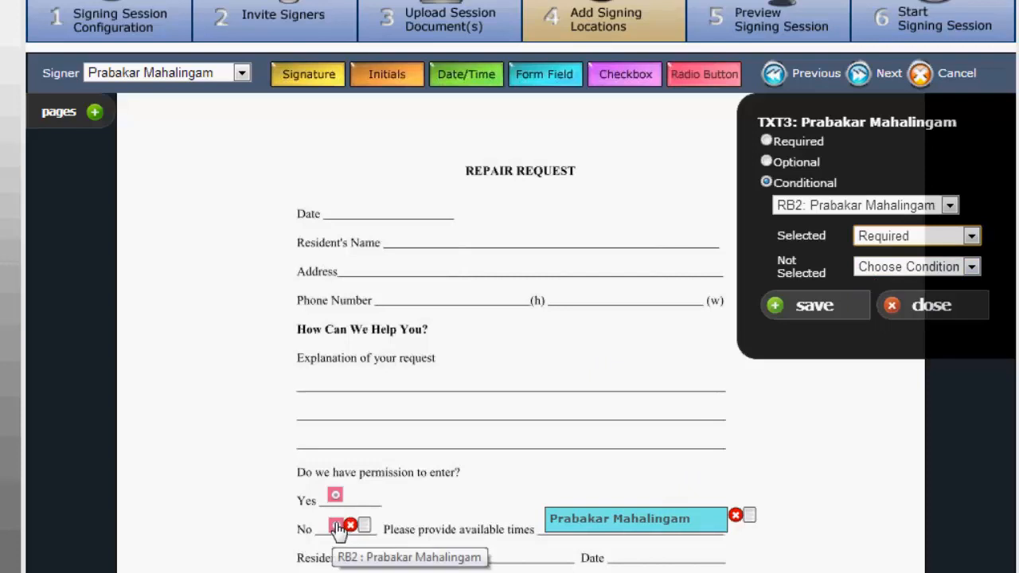
{"action": "left_click", "coordinate": [874, 267]}
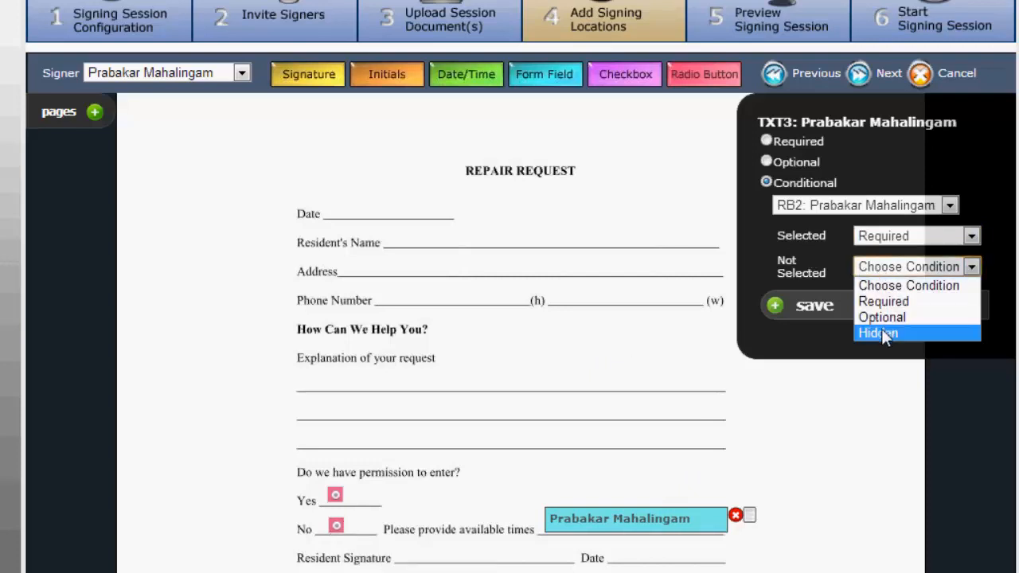
{"action": "left_click", "coordinate": [881, 329]}
{"action": "left_click", "coordinate": [873, 265]}
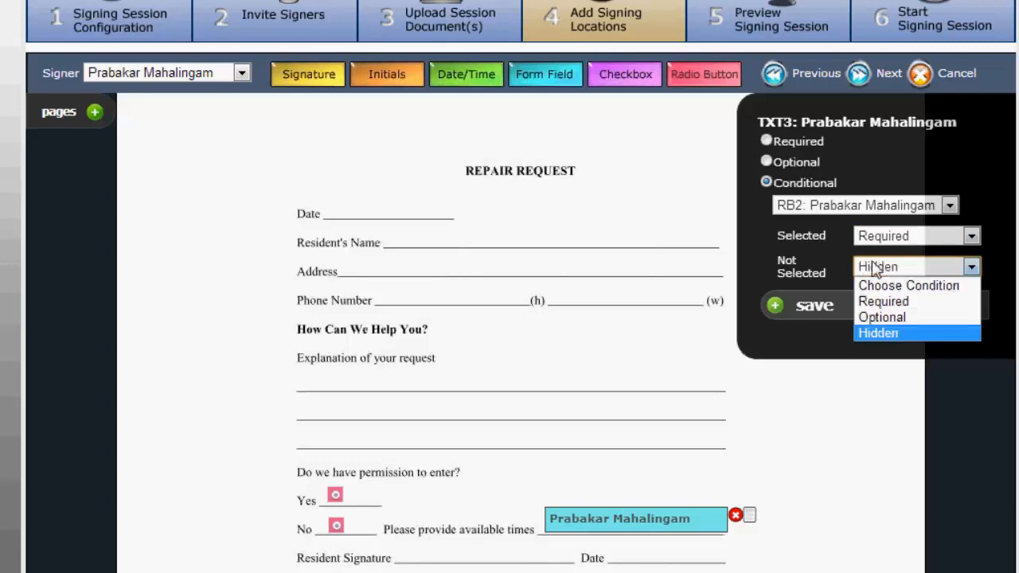
{"action": "left_click", "coordinate": [875, 334]}
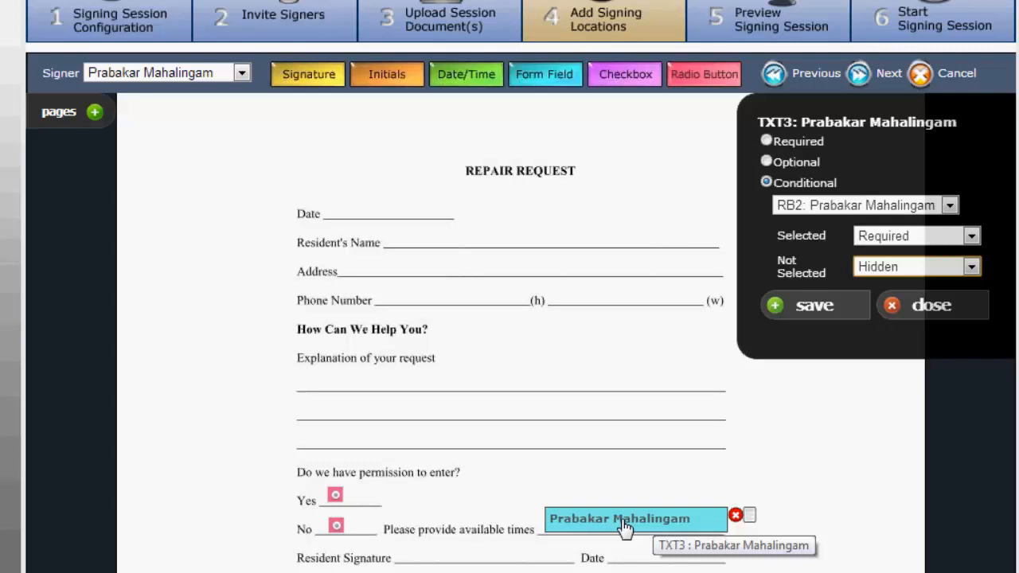
{"action": "mouse_move", "coordinate": [340, 538]}
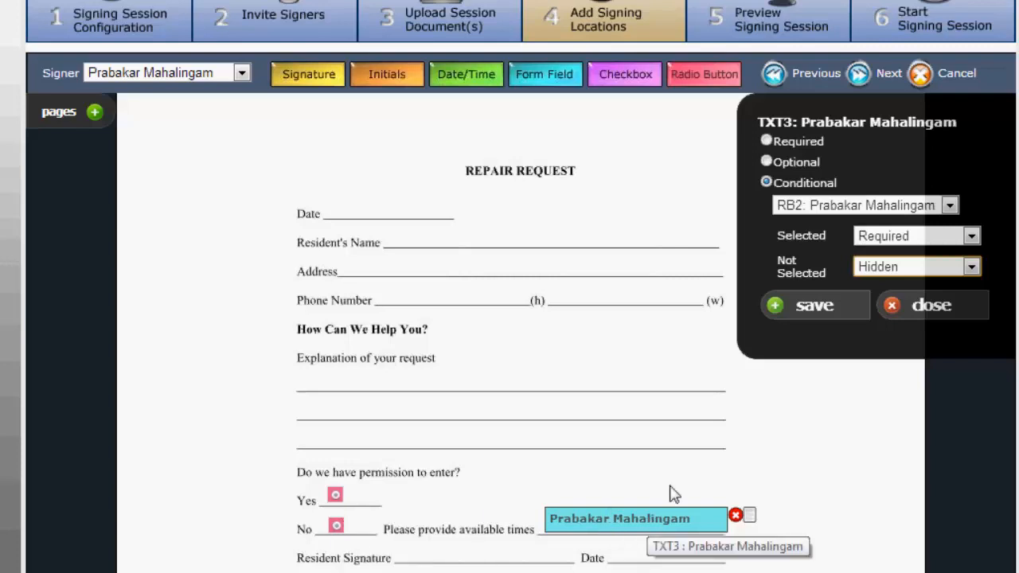
{"action": "left_click", "coordinate": [695, 430]}
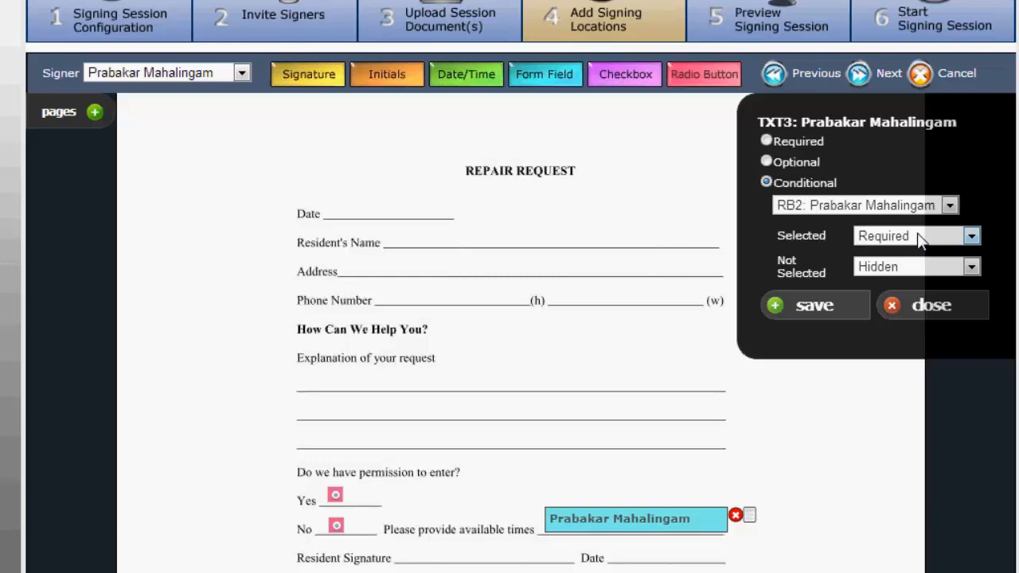
{"action": "left_click", "coordinate": [824, 314]}
{"action": "left_click", "coordinate": [926, 306]}
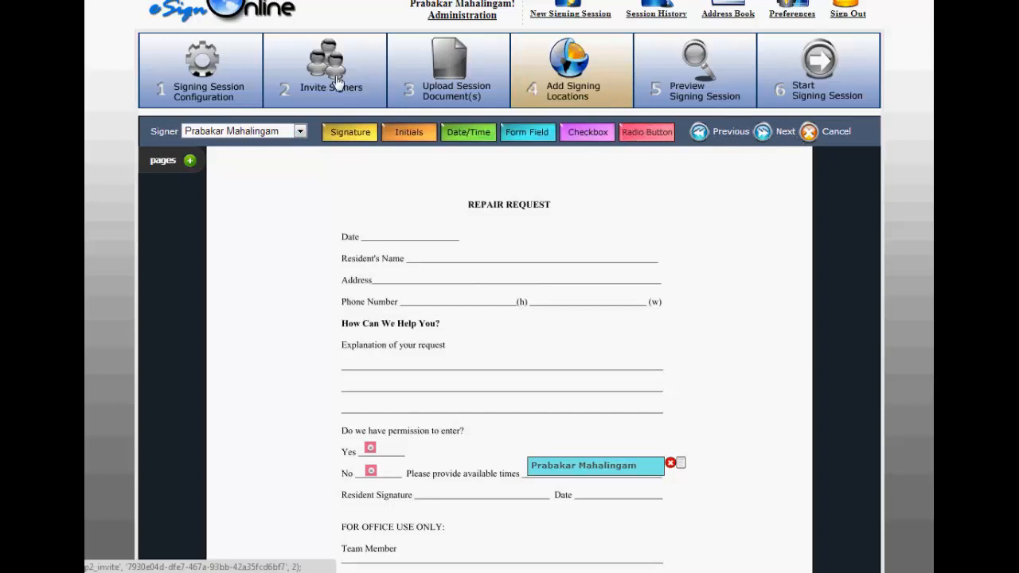
- Return to the invited signers and delete the second signer from the session
{"action": "left_click", "coordinate": [771, 133]}
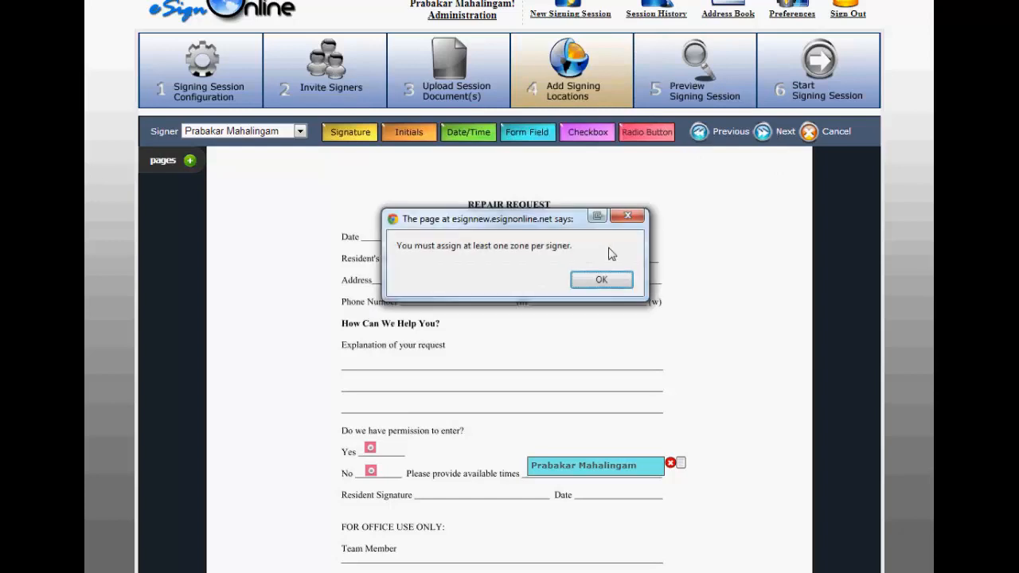
{"action": "left_click", "coordinate": [604, 277]}
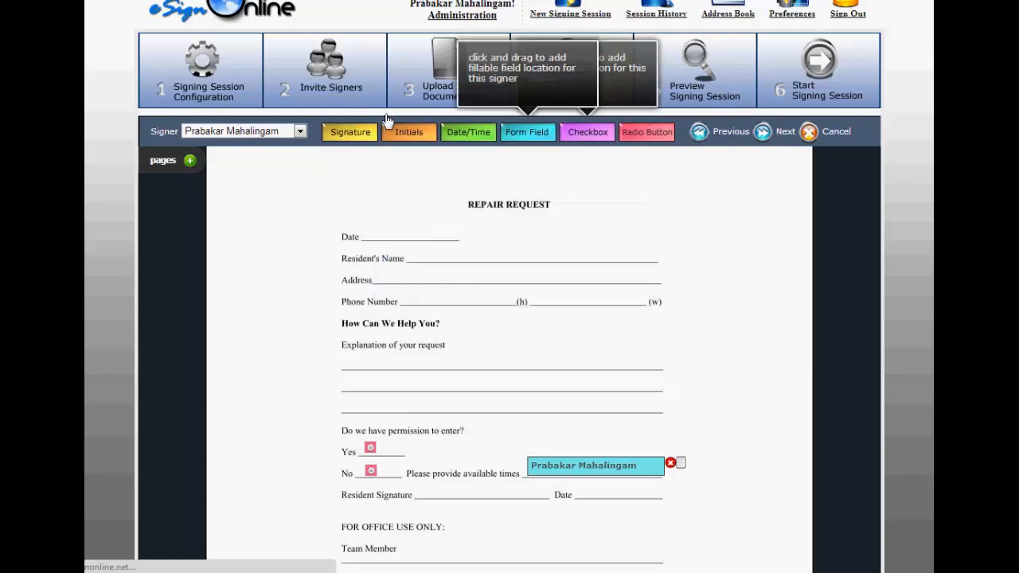
{"action": "left_click", "coordinate": [699, 134]}
{"action": "left_click", "coordinate": [340, 96]}
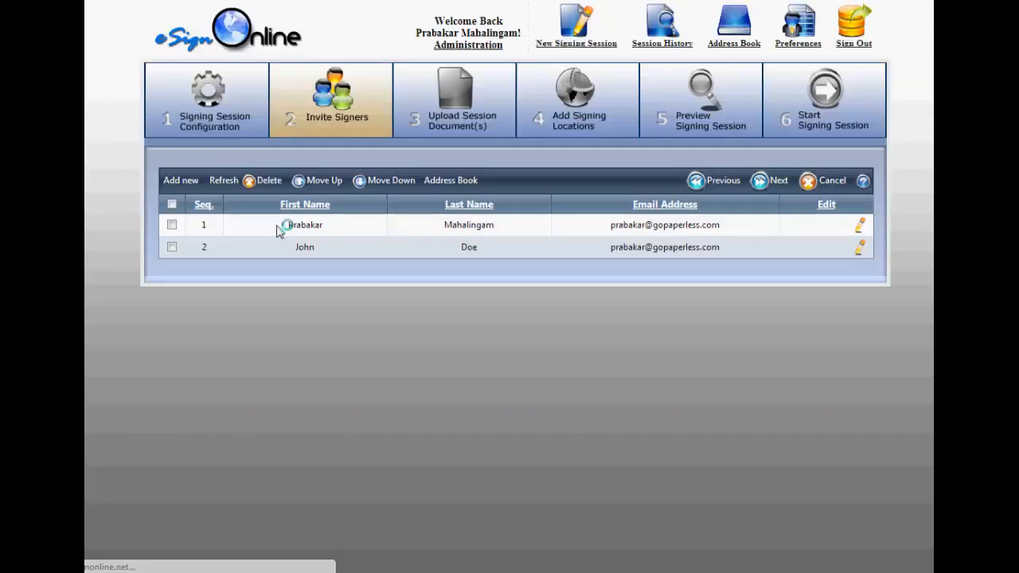
{"action": "left_click", "coordinate": [172, 247]}
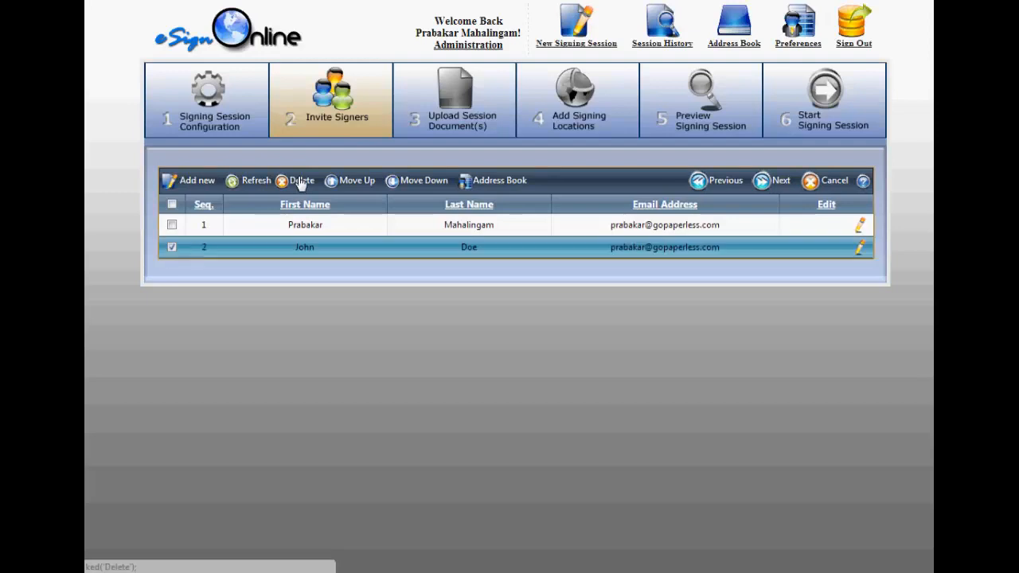
{"action": "left_click", "coordinate": [296, 181]}
{"action": "left_click", "coordinate": [529, 279]}
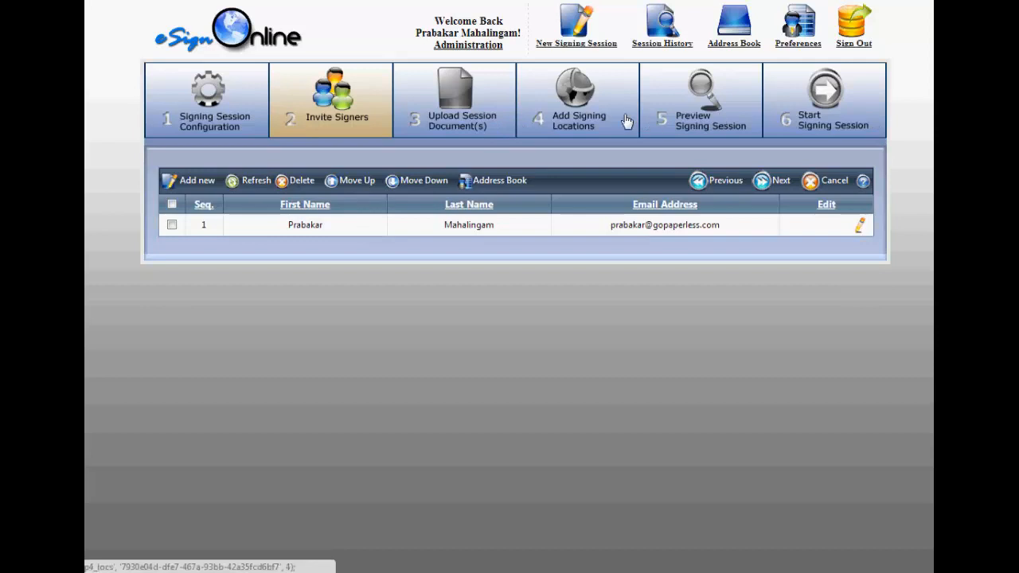
- Proceed through the signing locations and preview, and start the signing session with the default email message
{"action": "left_click", "coordinate": [772, 180]}
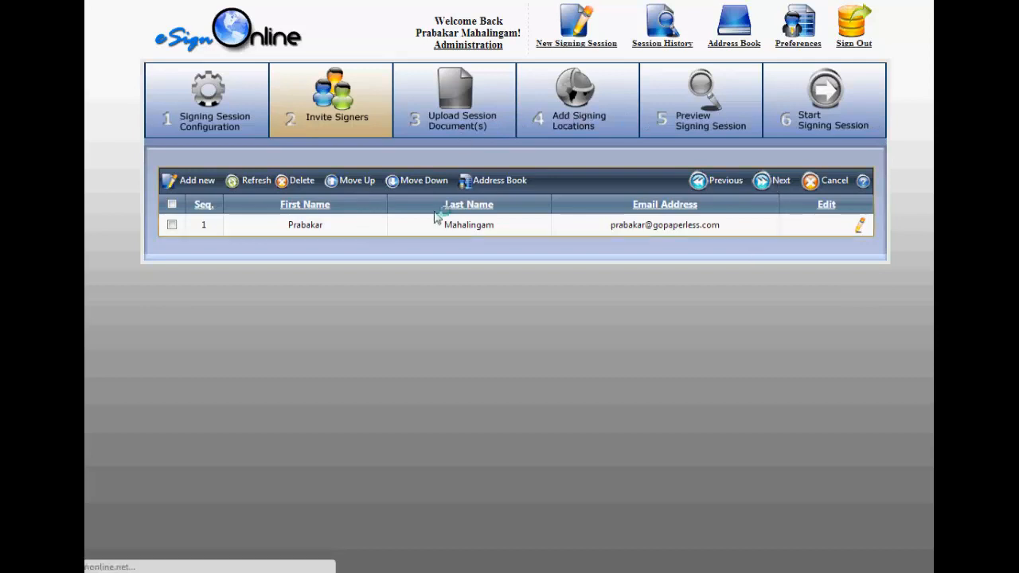
{"action": "left_click", "coordinate": [766, 180]}
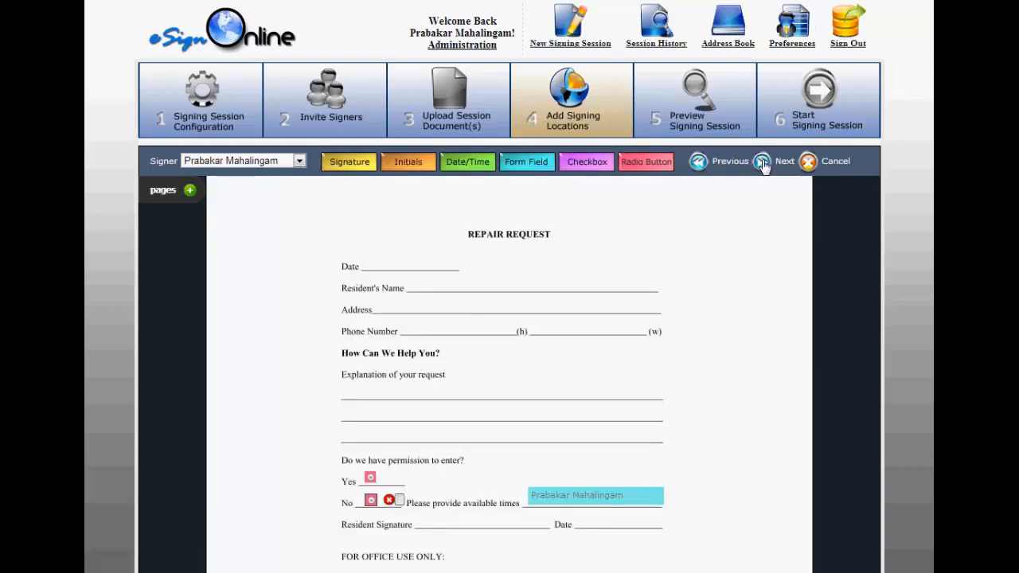
{"action": "left_click", "coordinate": [762, 162]}
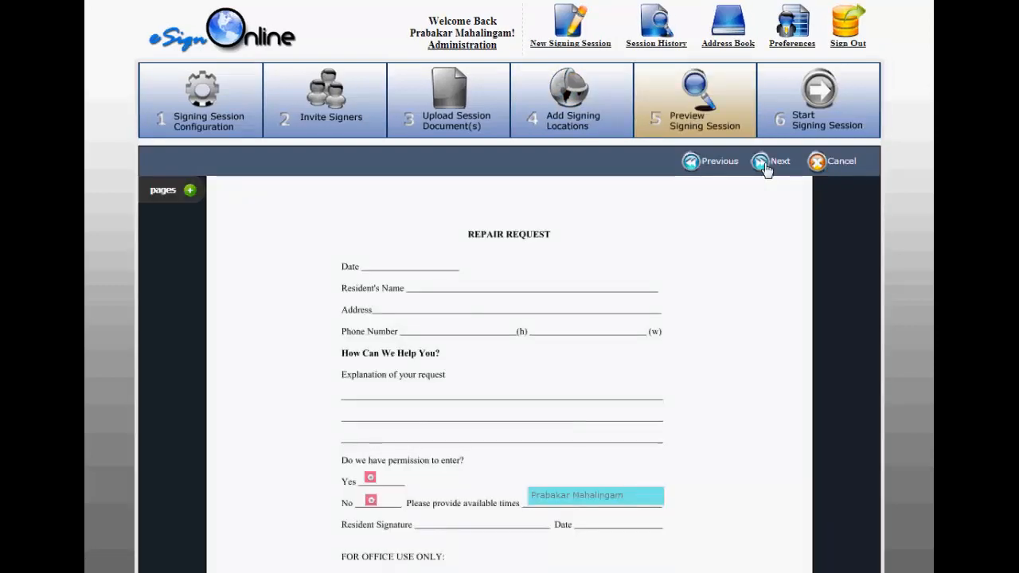
{"action": "left_click", "coordinate": [763, 164]}
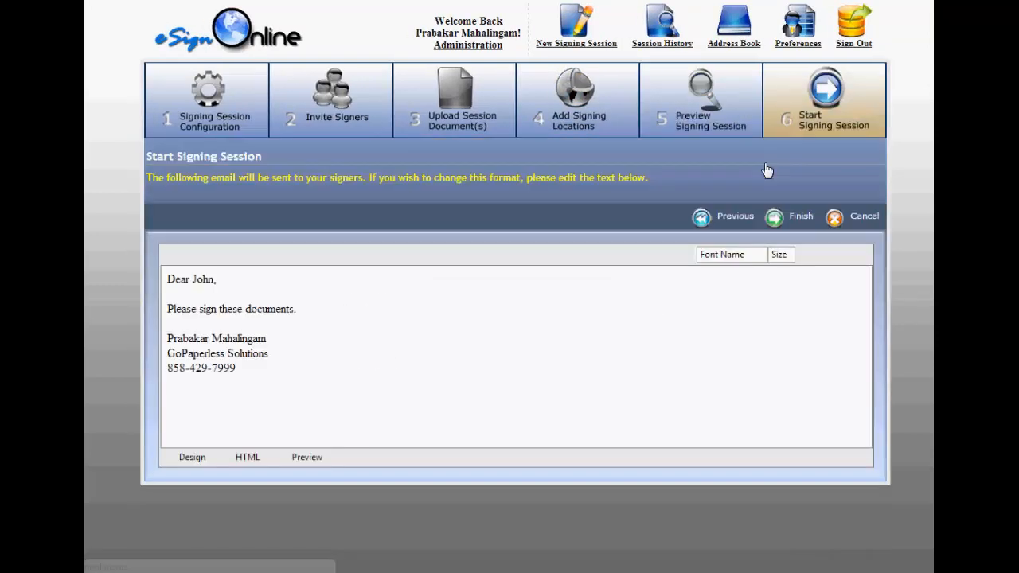
{"action": "left_click", "coordinate": [776, 218]}
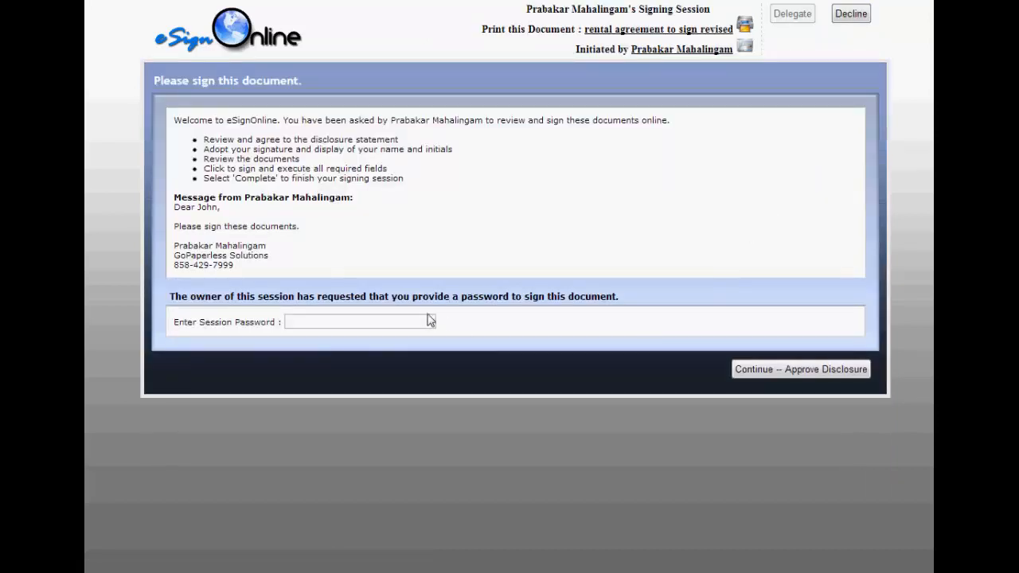
- Enter the session password for the signing session and continue to the disclosure approval
{"action": "left_click", "coordinate": [422, 321]}
{"action": "type", "text": "••••"}
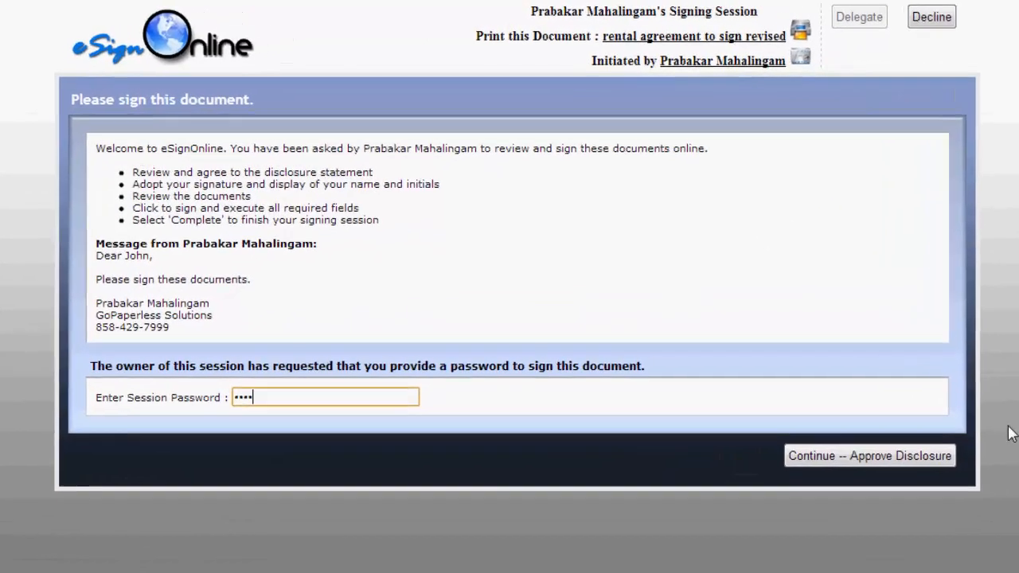
{"action": "left_click", "coordinate": [904, 457]}
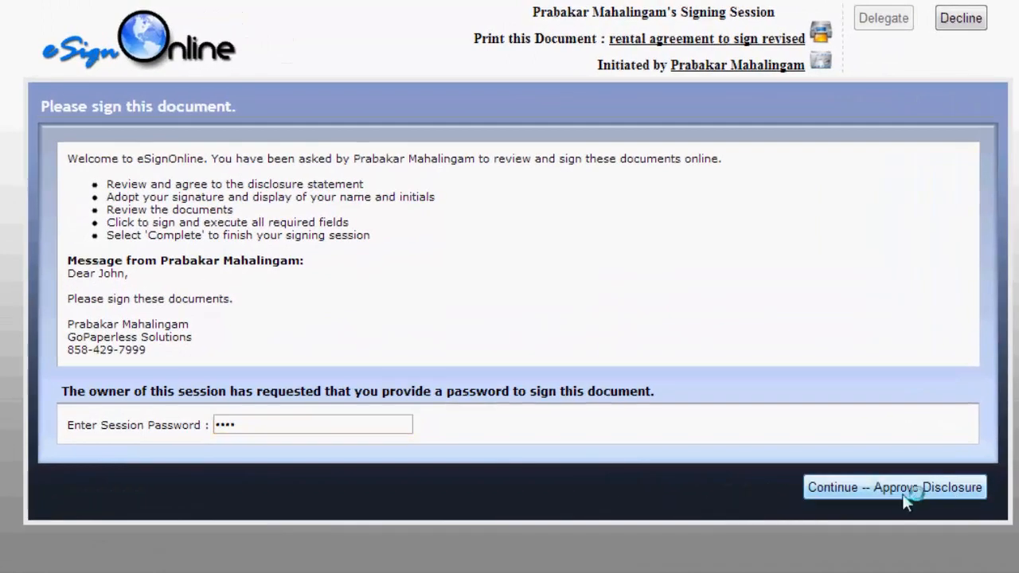
- Agree to the Consumer Disclosure, and create and approve the signature to open the repair request for signing
{"action": "left_click", "coordinate": [834, 495]}
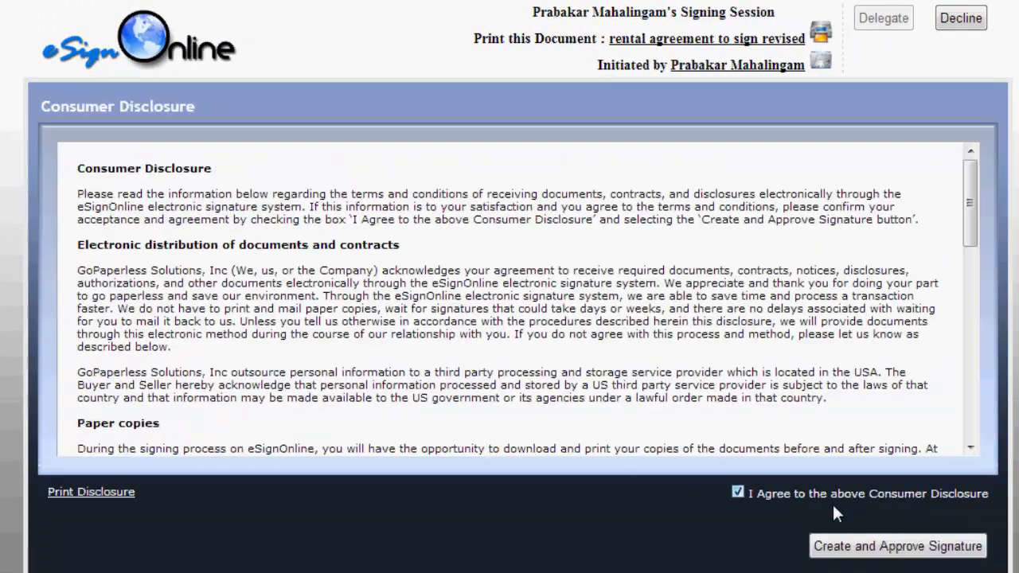
{"action": "left_click", "coordinate": [837, 546]}
{"action": "left_click", "coordinate": [751, 400]}
{"action": "left_click", "coordinate": [876, 466]}
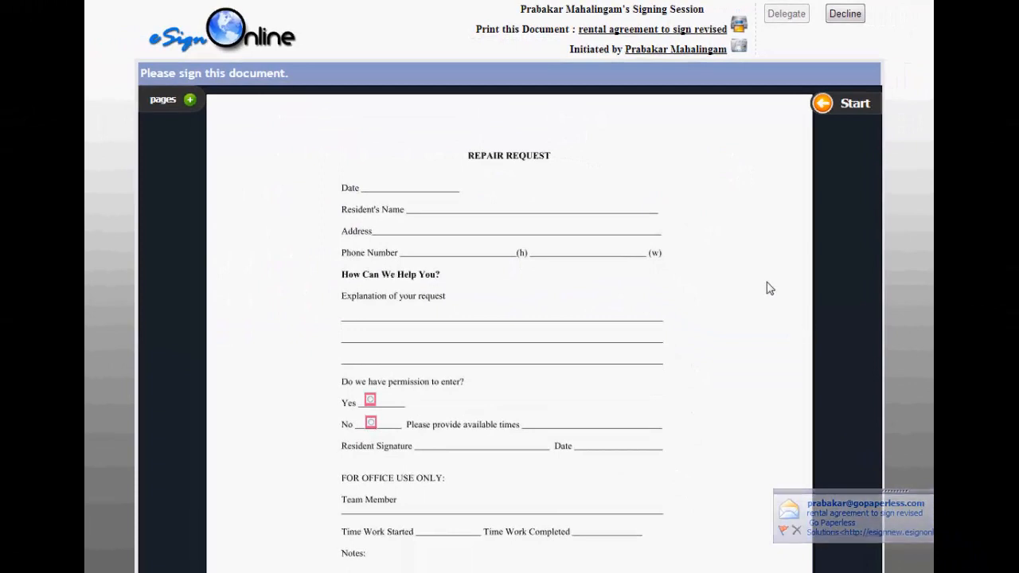
- Answer the permission to enter question with Yes, change it to No, and fill in AFTER 5PM as the available times
{"action": "scroll", "coordinate": [769, 288], "scroll_direction": "down", "scroll_amount": 2}
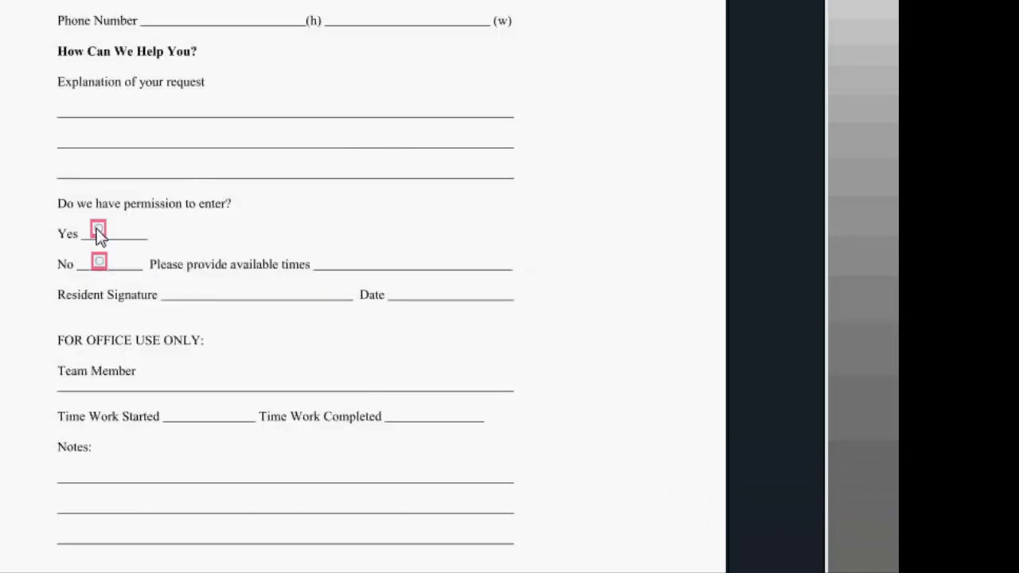
{"action": "left_click", "coordinate": [97, 231]}
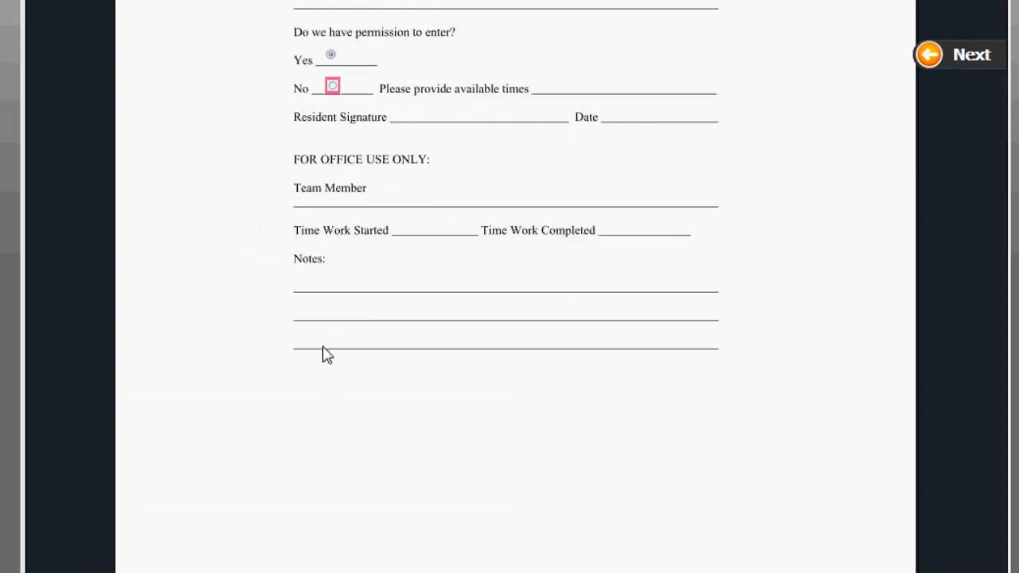
{"action": "left_click", "coordinate": [332, 89]}
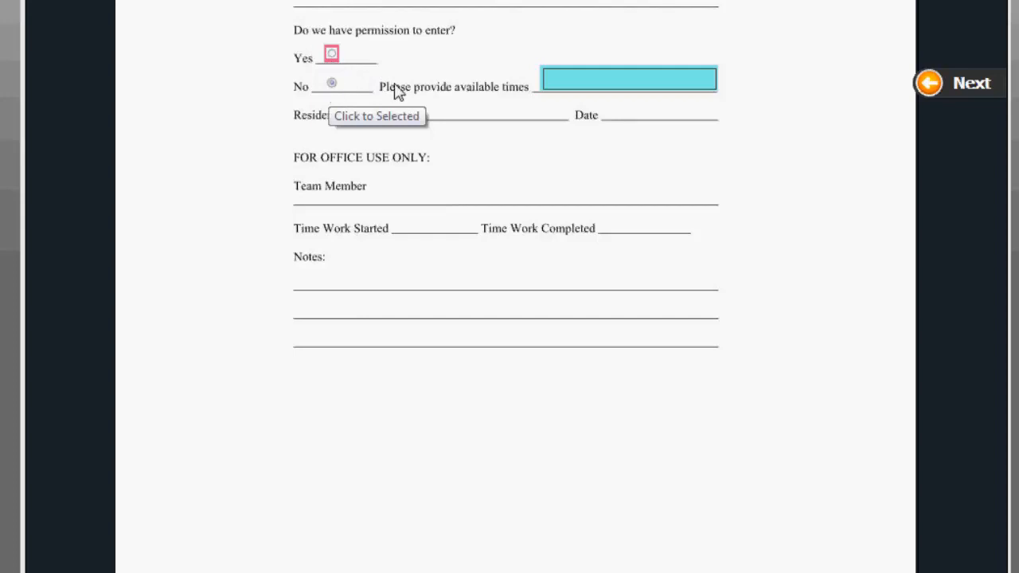
{"action": "left_click", "coordinate": [588, 78]}
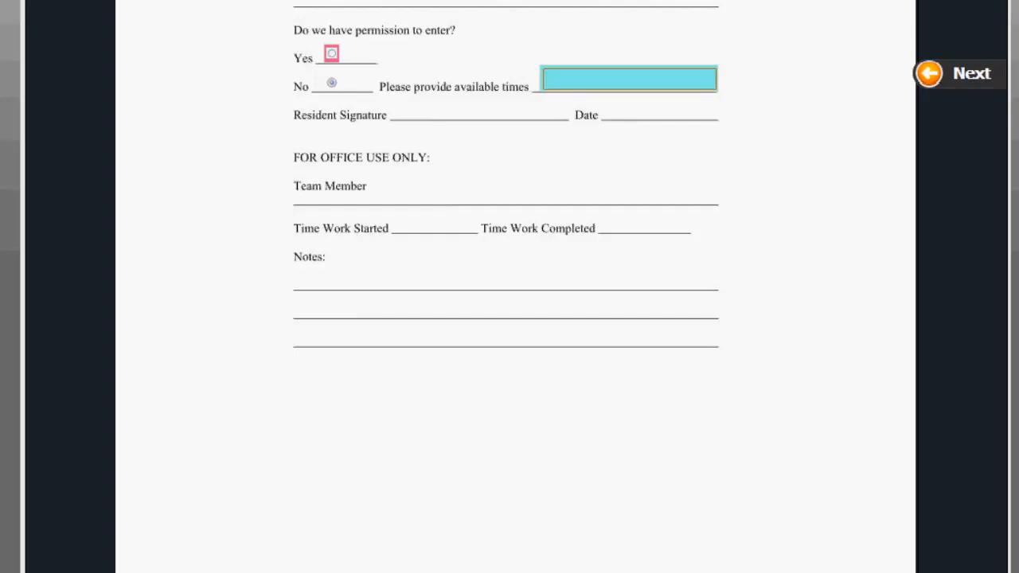
{"action": "type", "text": "AFTER 5PM"}
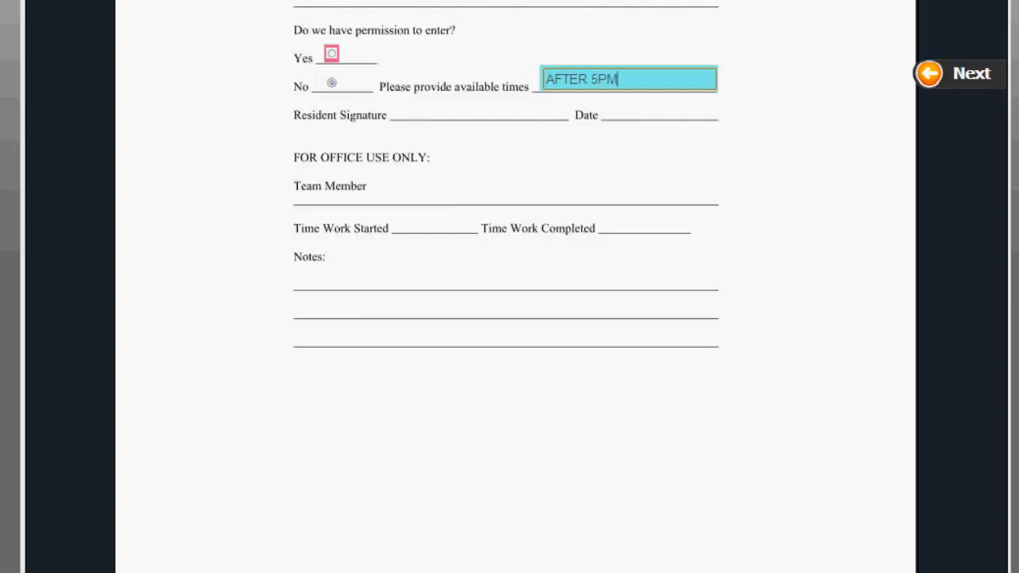